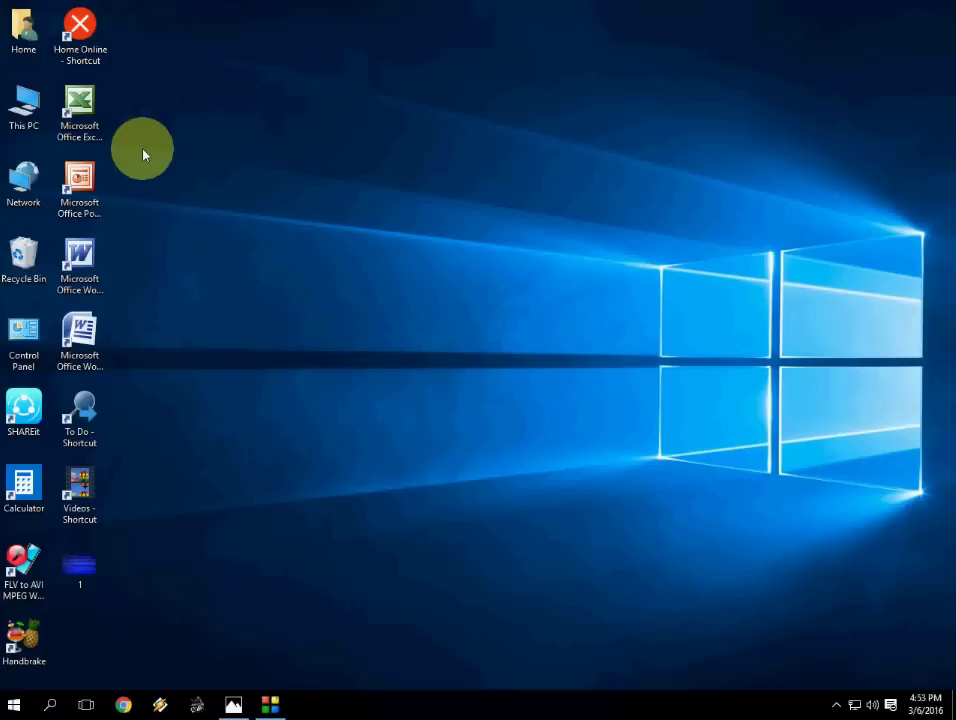
Step: Open the advanced system settings from This PC's properties and close the System window behind them
right_click(30, 125)
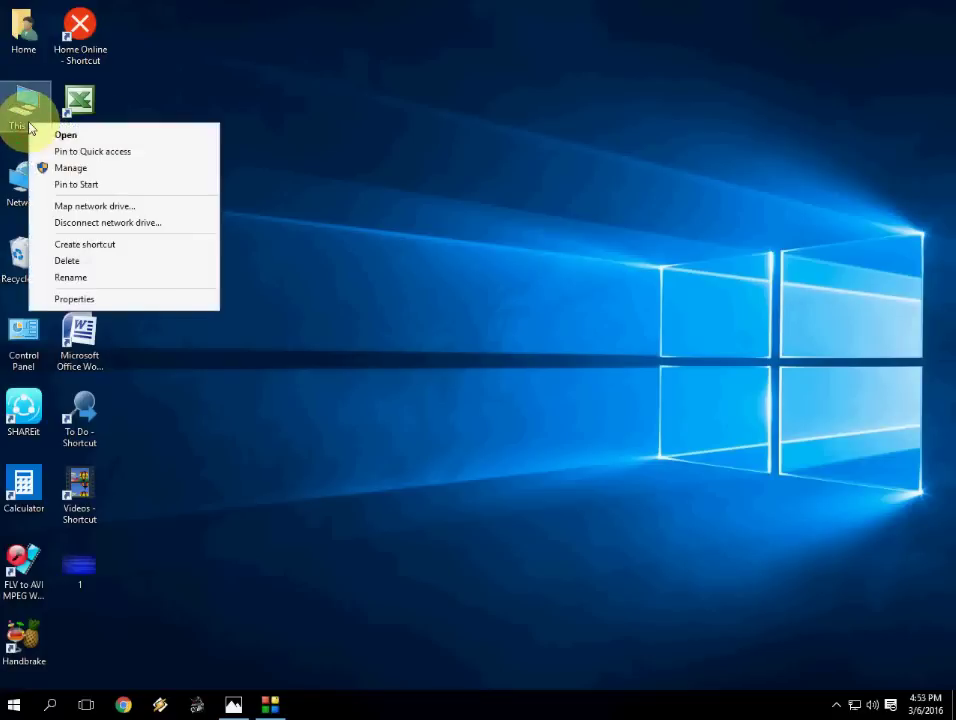
click(174, 300)
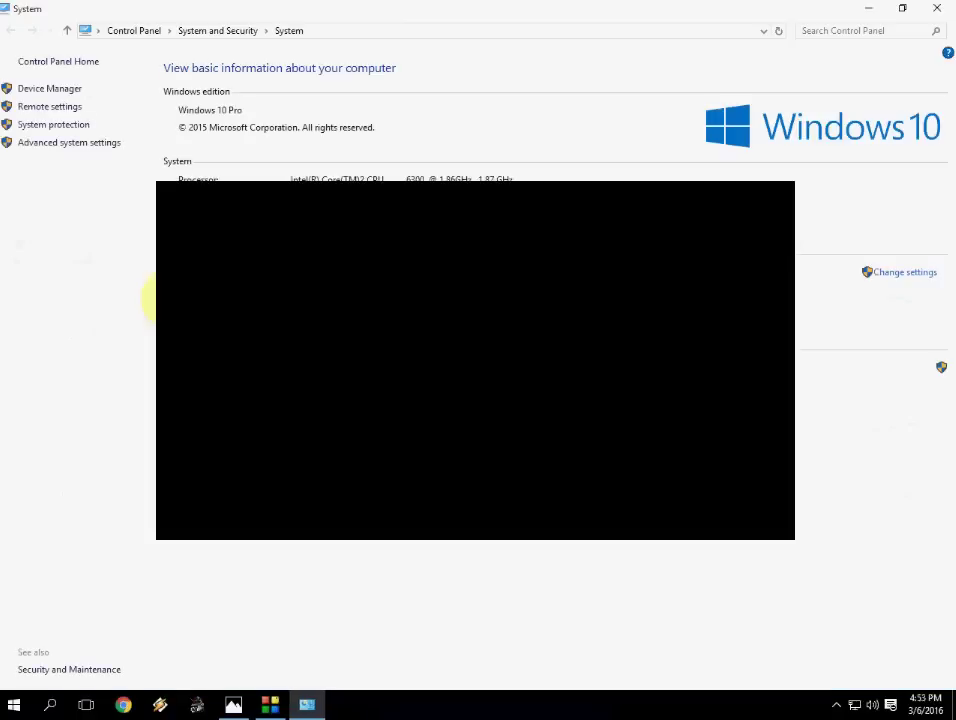
click(47, 147)
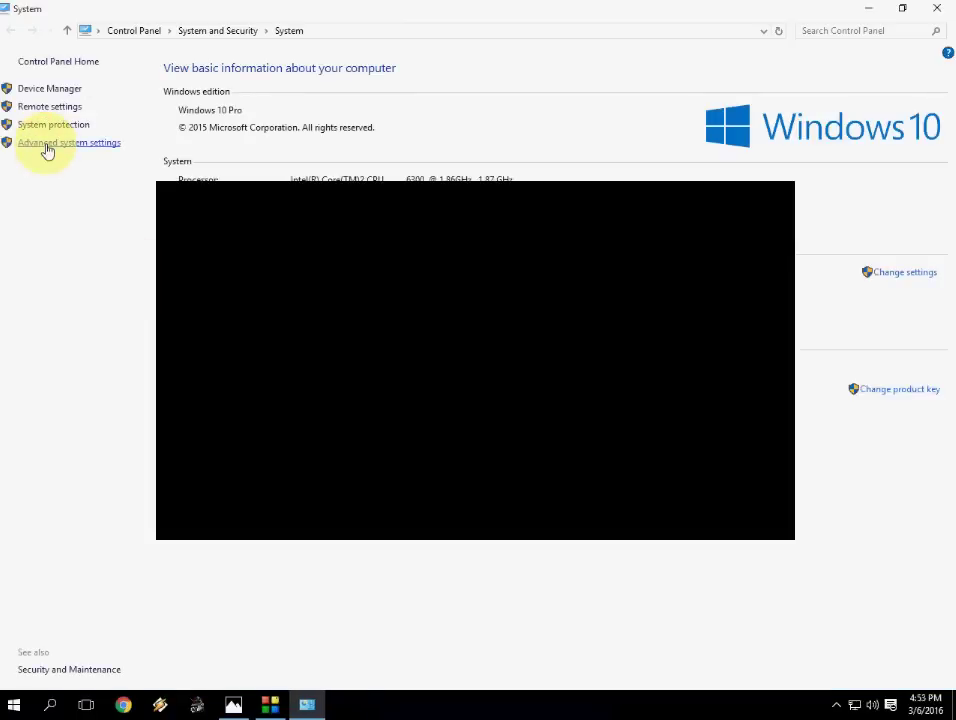
click(936, 8)
drag(299, 149, 354, 132)
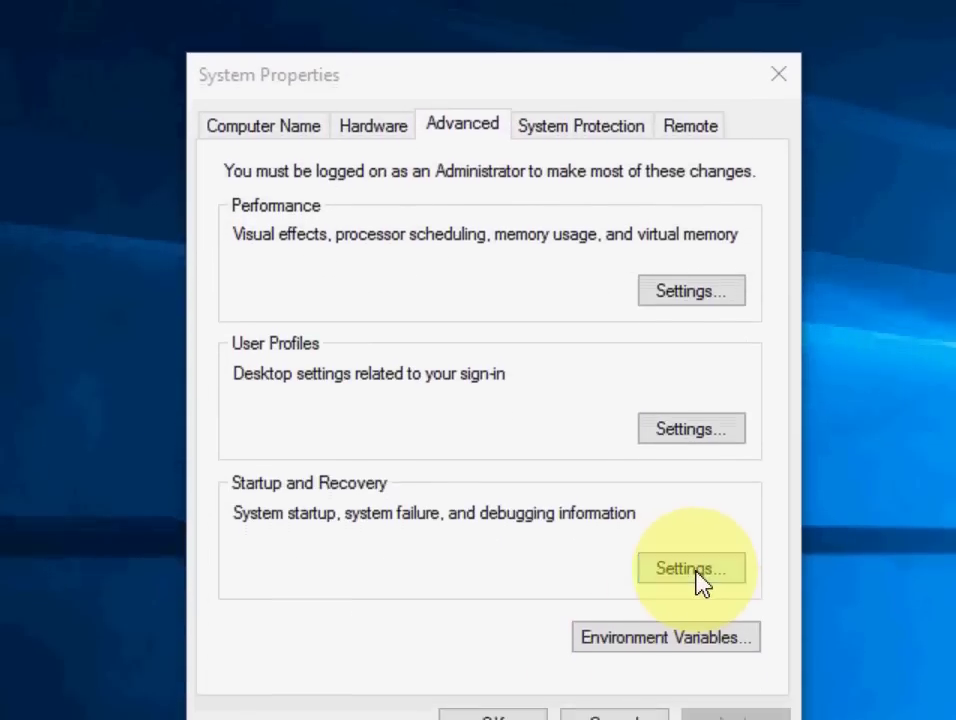
Step: Turn off automatic restart on system failure in the Startup and Recovery settings, and close System Properties
click(686, 588)
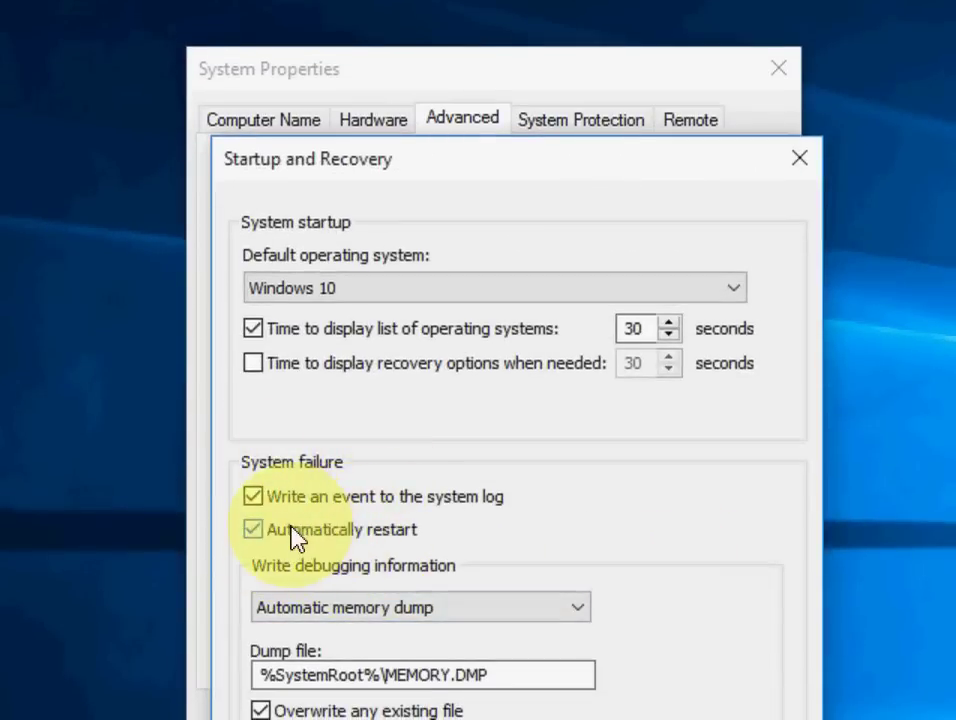
click(293, 530)
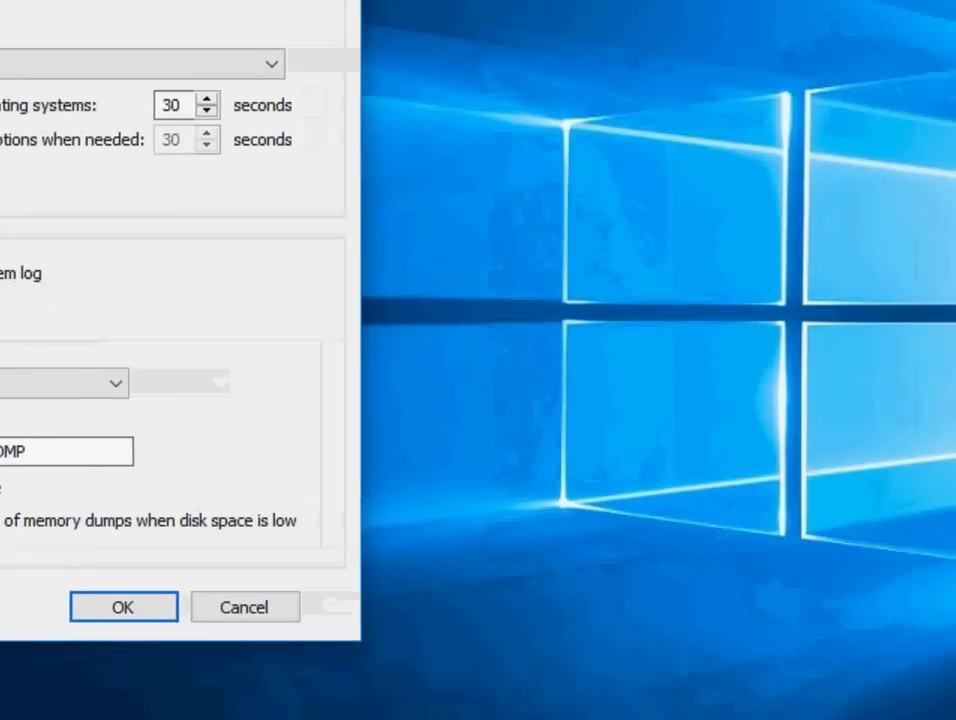
click(727, 82)
click(158, 643)
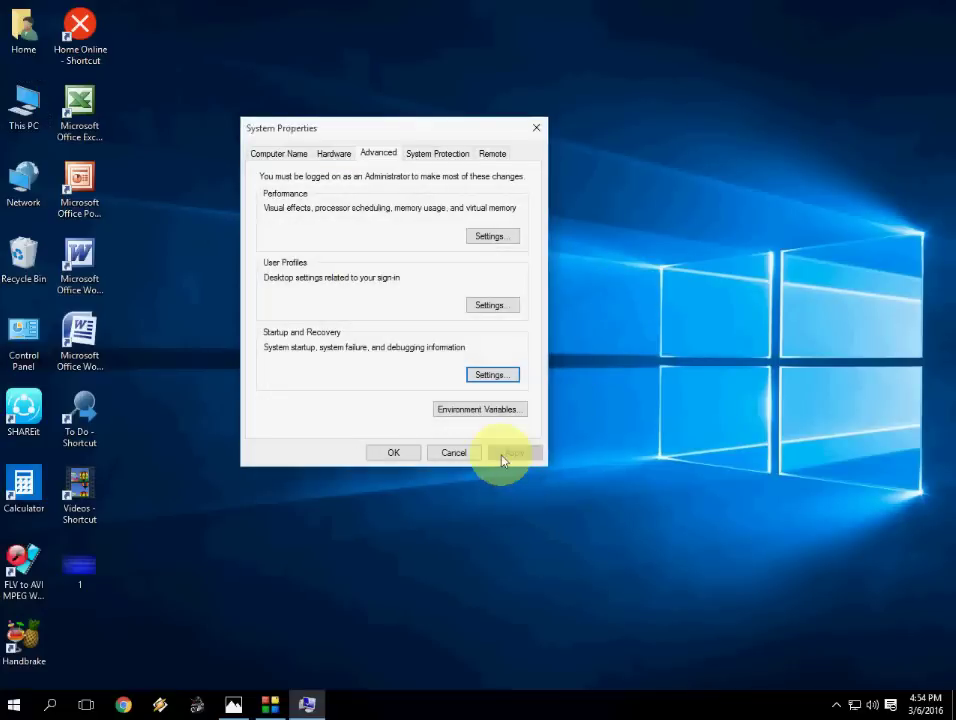
click(454, 452)
right_click(361, 242)
click(401, 285)
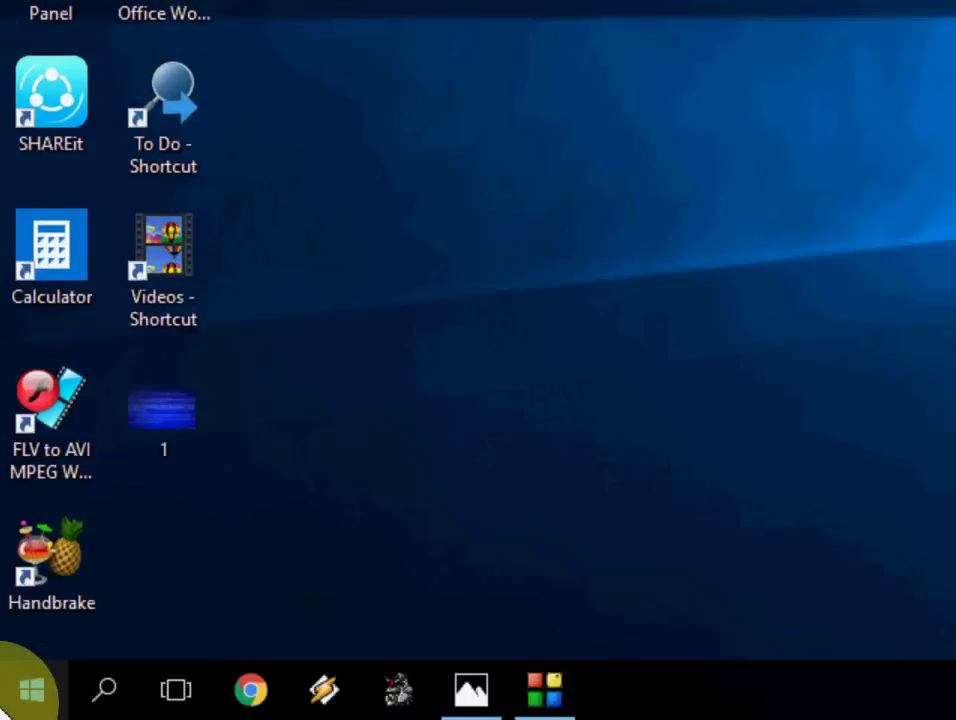
Step: Search for "memory", open Windows Memory Diagnostic to view its check options, and dismiss it without starting a check
click(30, 690)
text(memr)
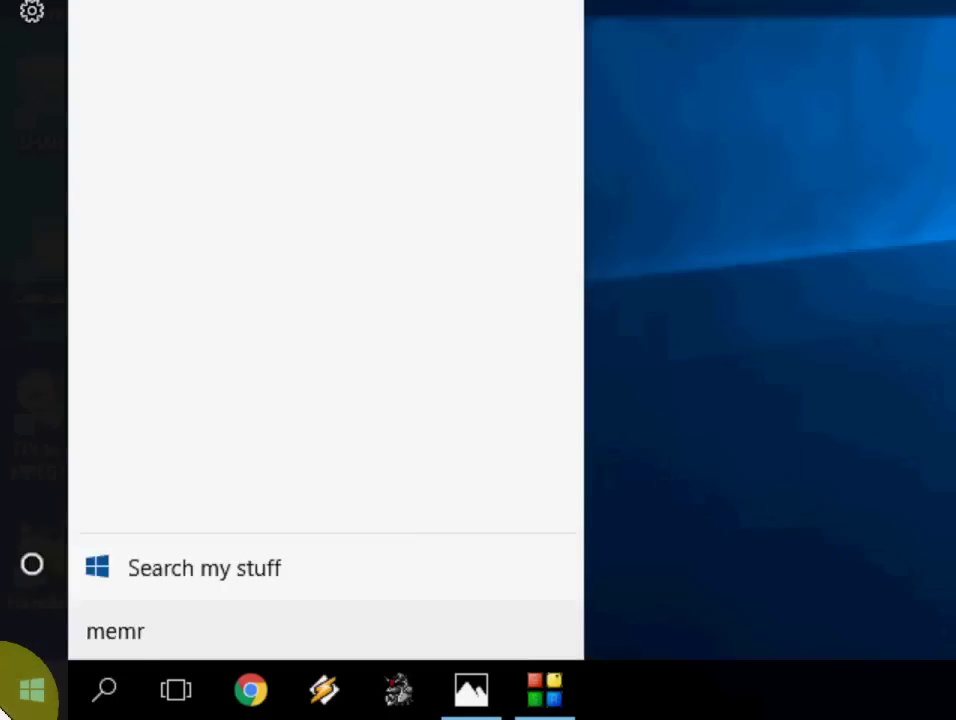
key(BackSpace)
text(ory)
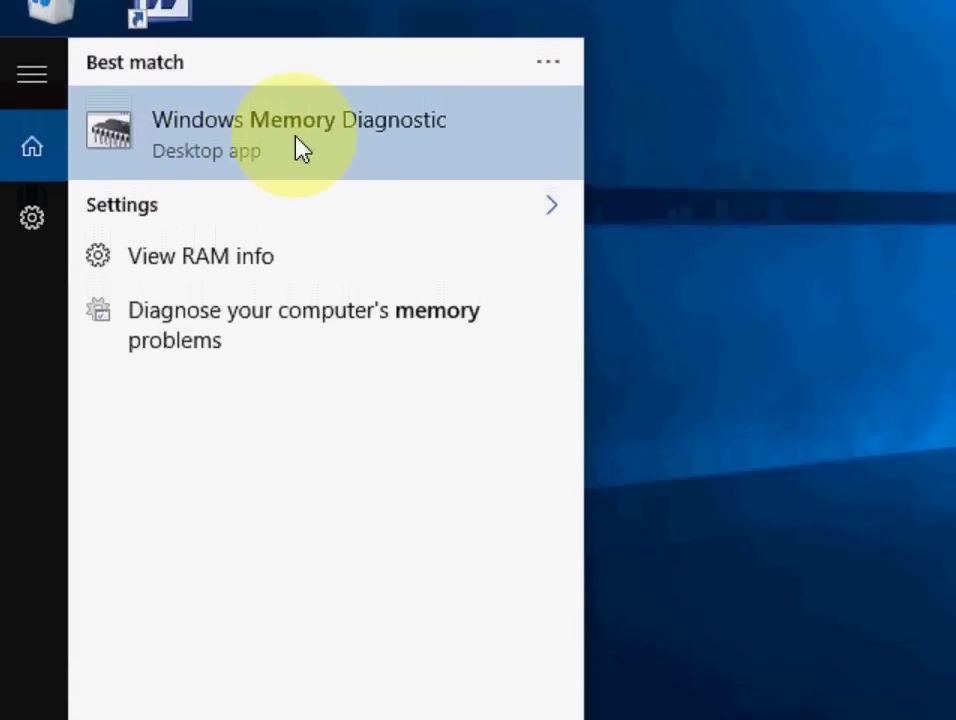
click(295, 122)
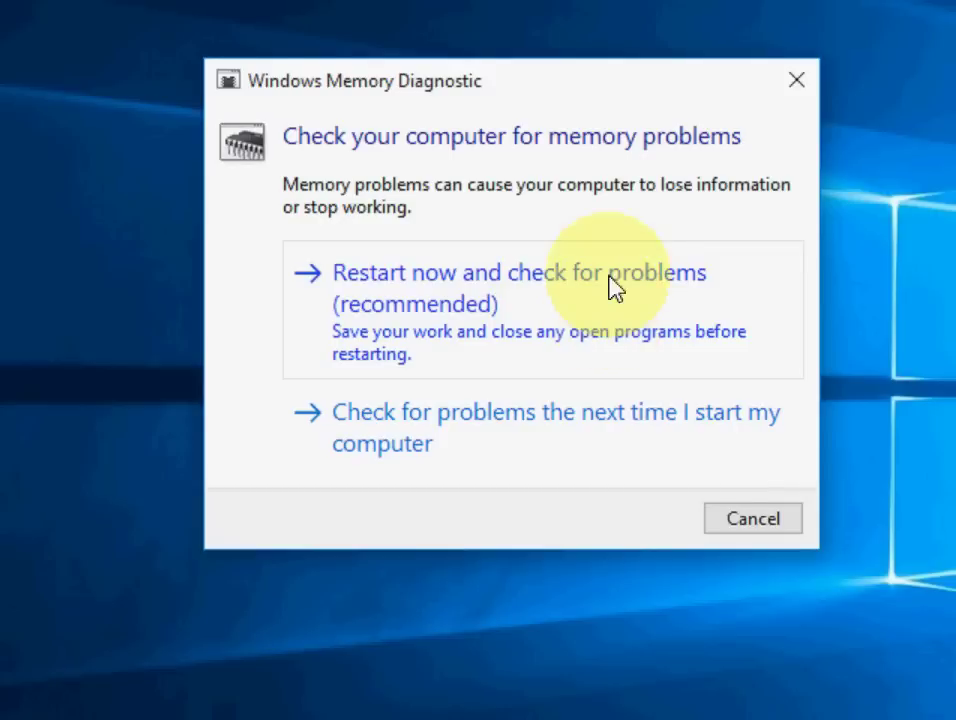
click(551, 26)
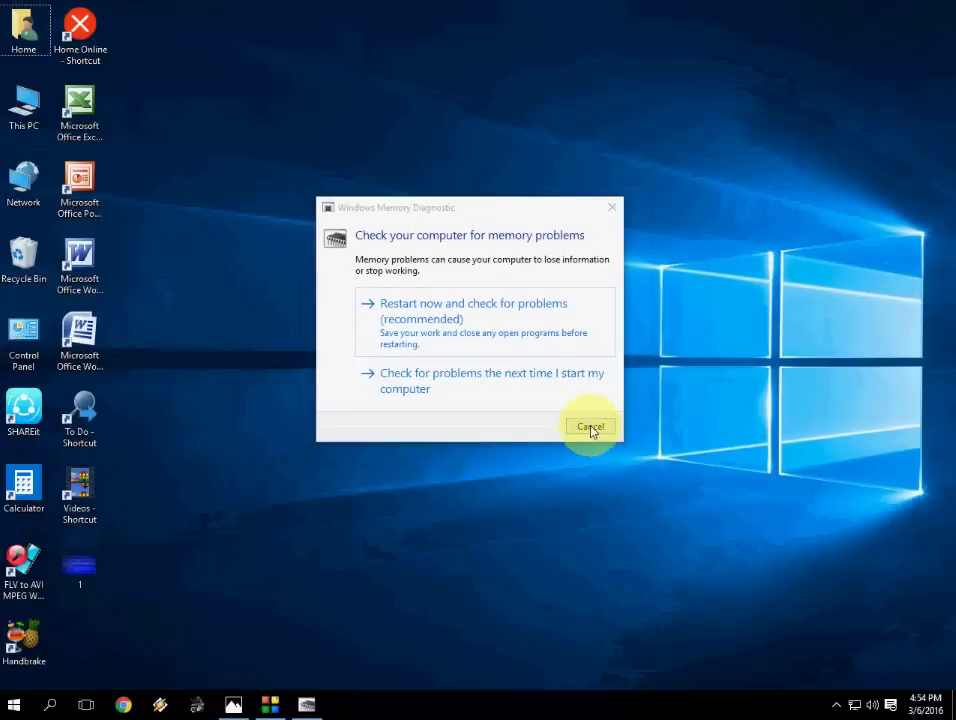
click(591, 427)
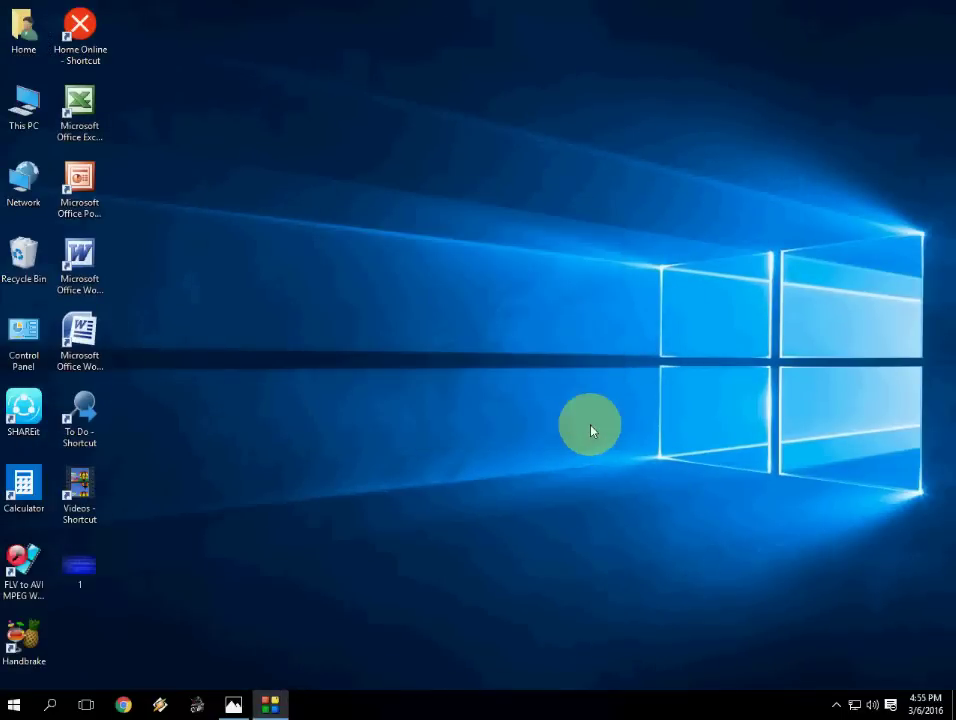
Step: Review the KERNEL_DATA_INPAGE_ERROR blue-screen picture in Photos and minimize it
click(231, 703)
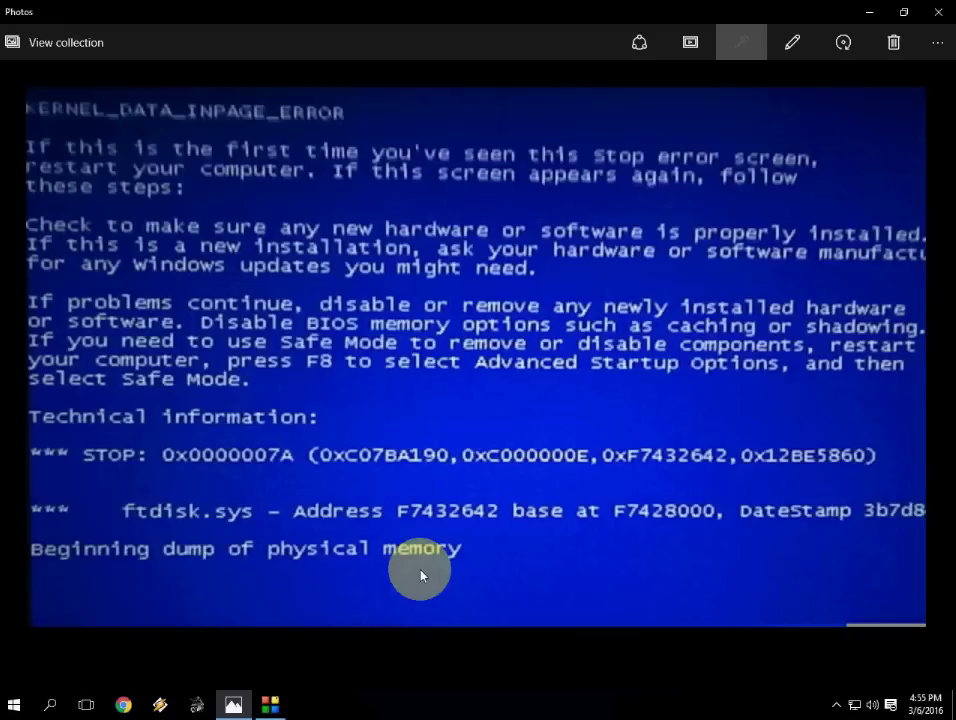
click(864, 12)
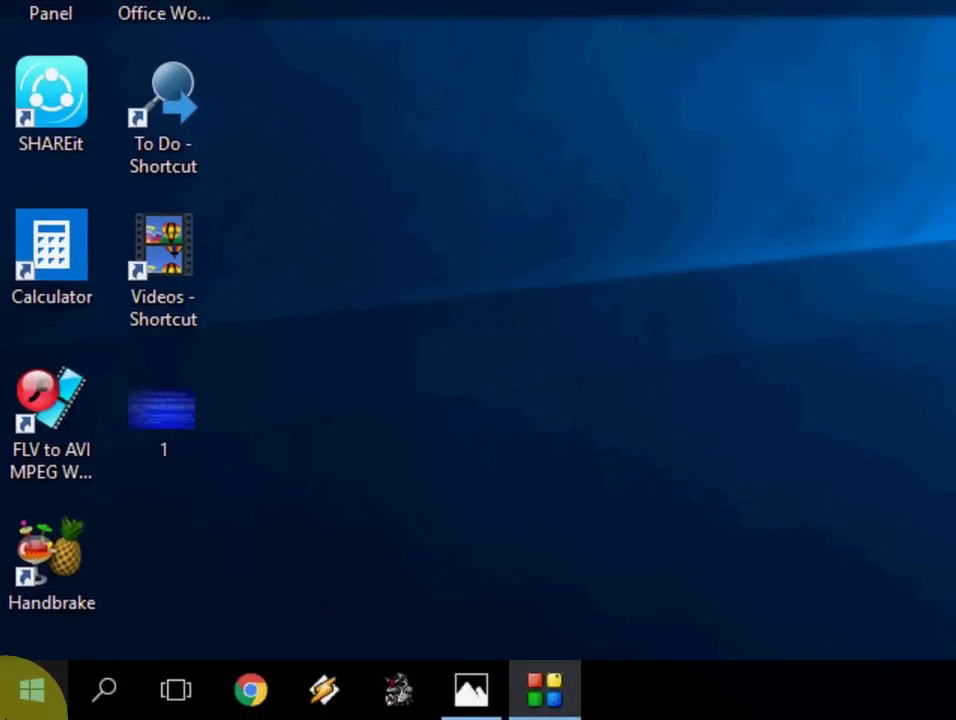
Step: Enter sfc /scannow in a Command Prompt opened as administrator, and close the window without running it
click(30, 690)
text(cmd)
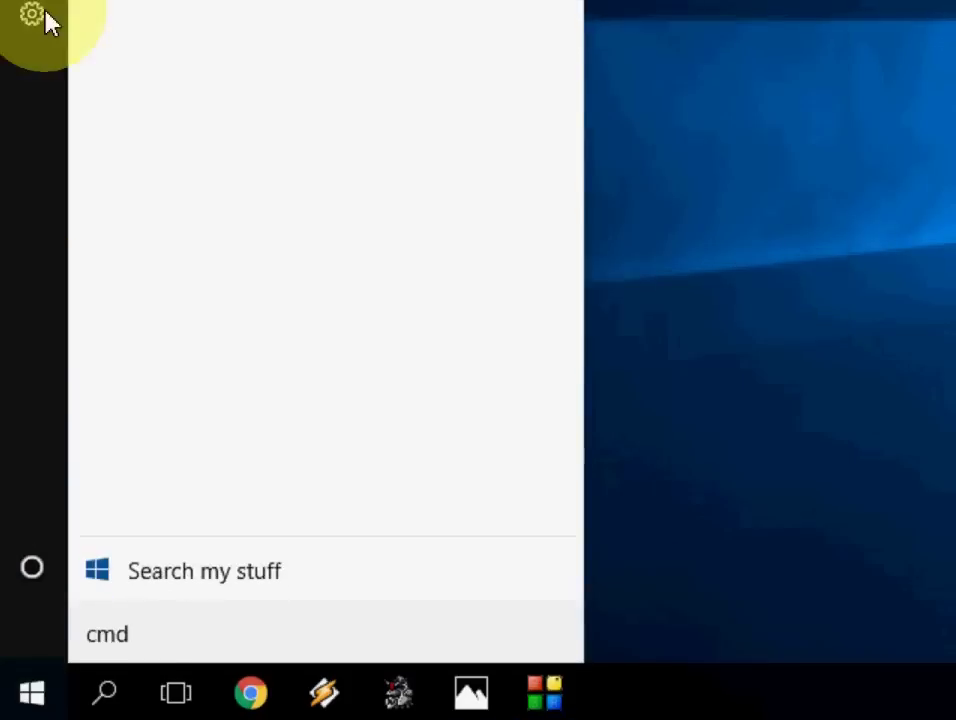
click(193, 113)
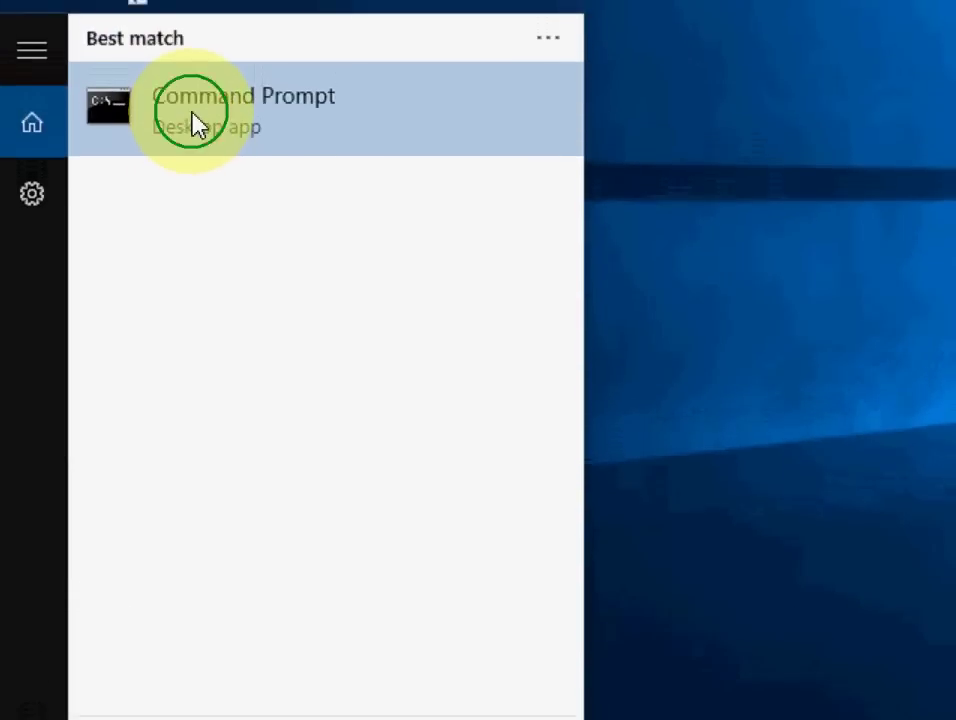
right_click(193, 122)
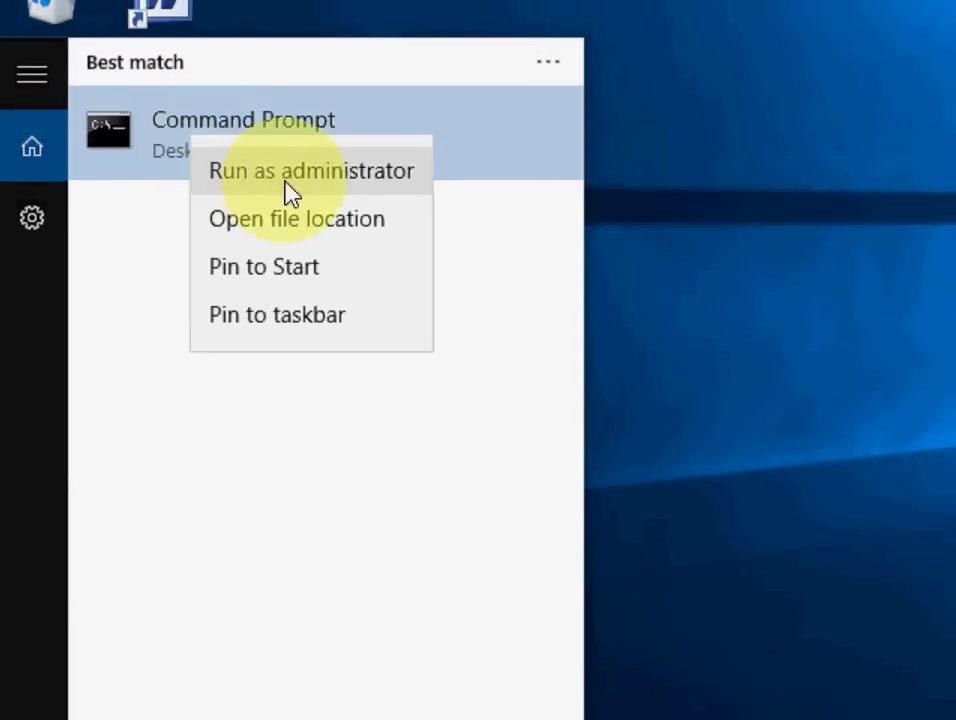
click(288, 180)
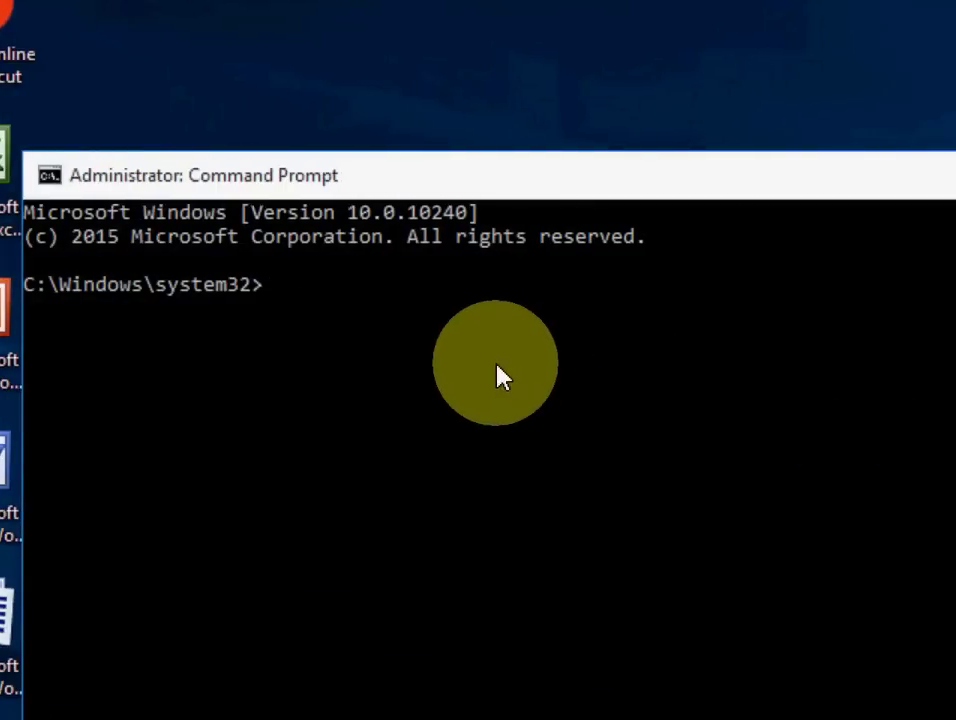
text(sfc /scannow)
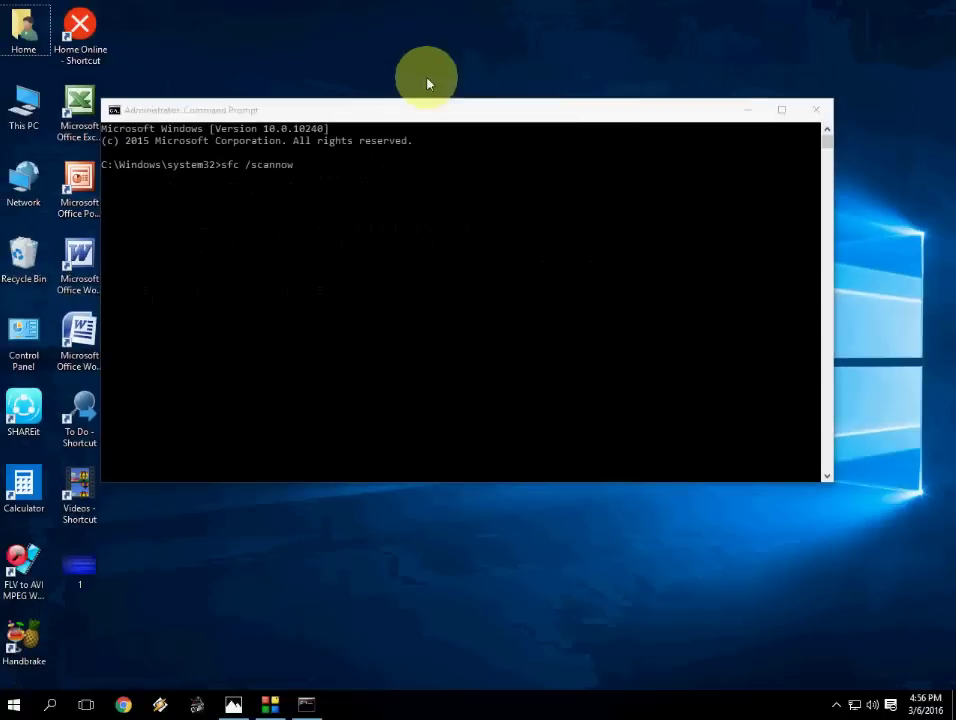
click(816, 109)
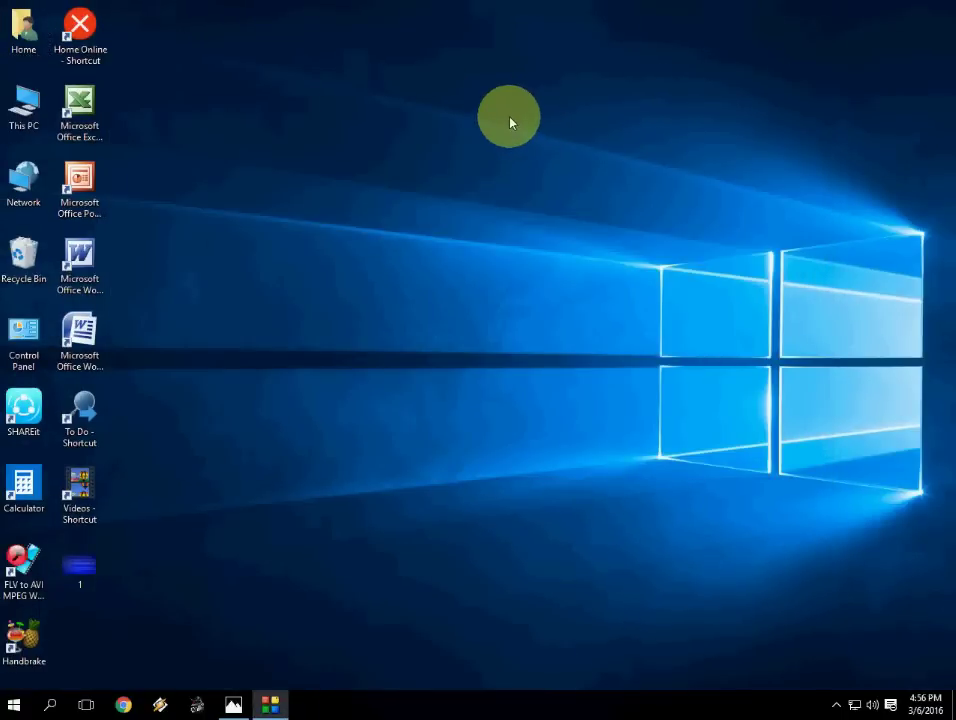
Step: Open Device Manager within a maximized Computer Management window for This PC
right_click(27, 113)
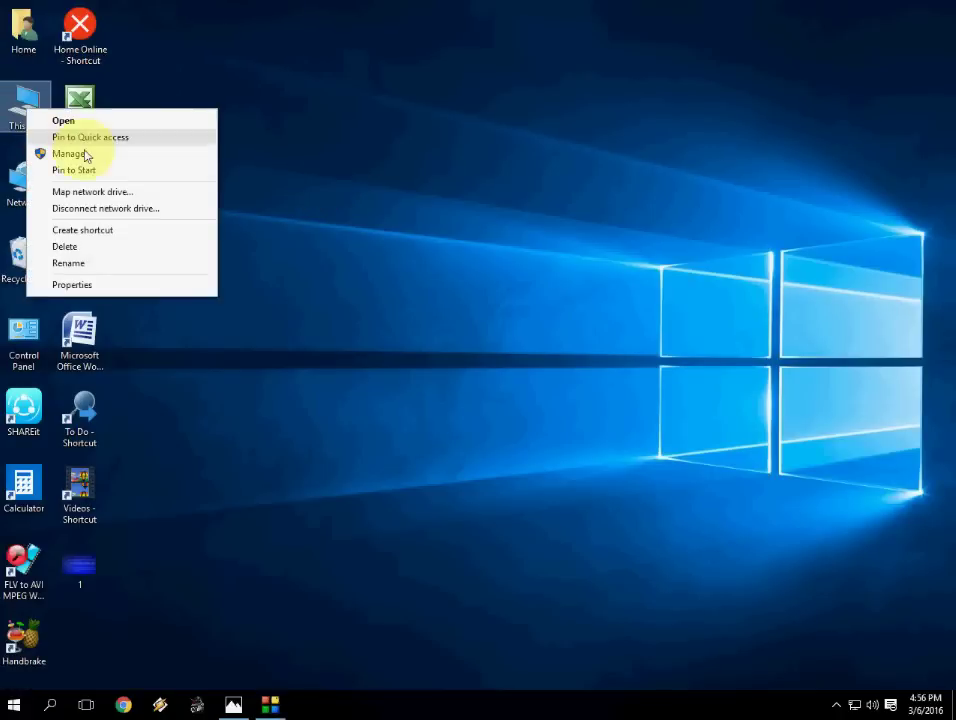
click(124, 156)
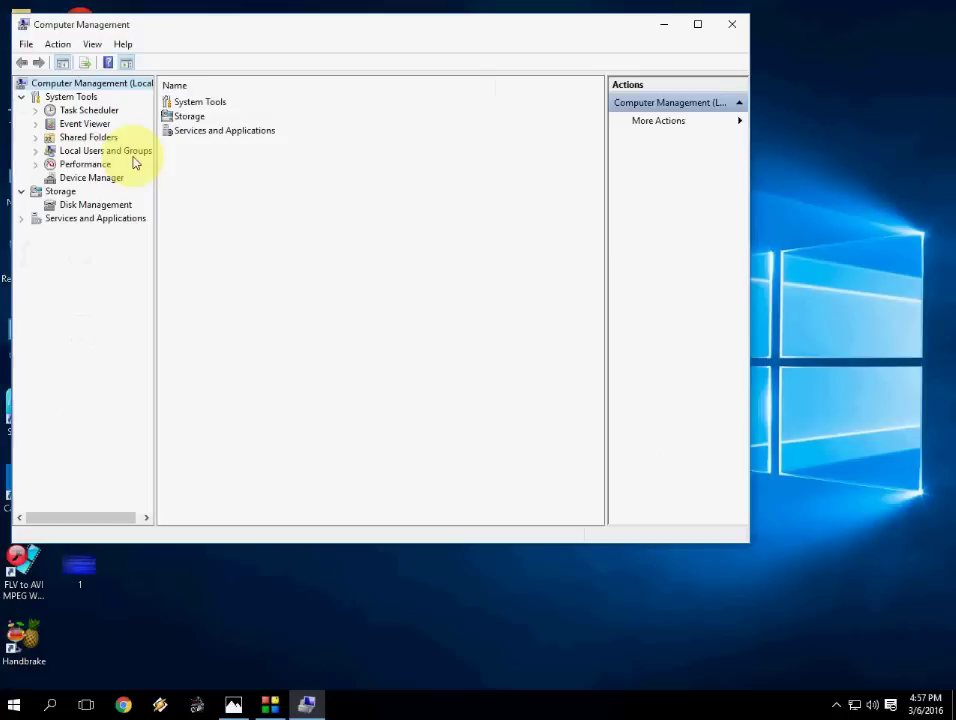
click(697, 24)
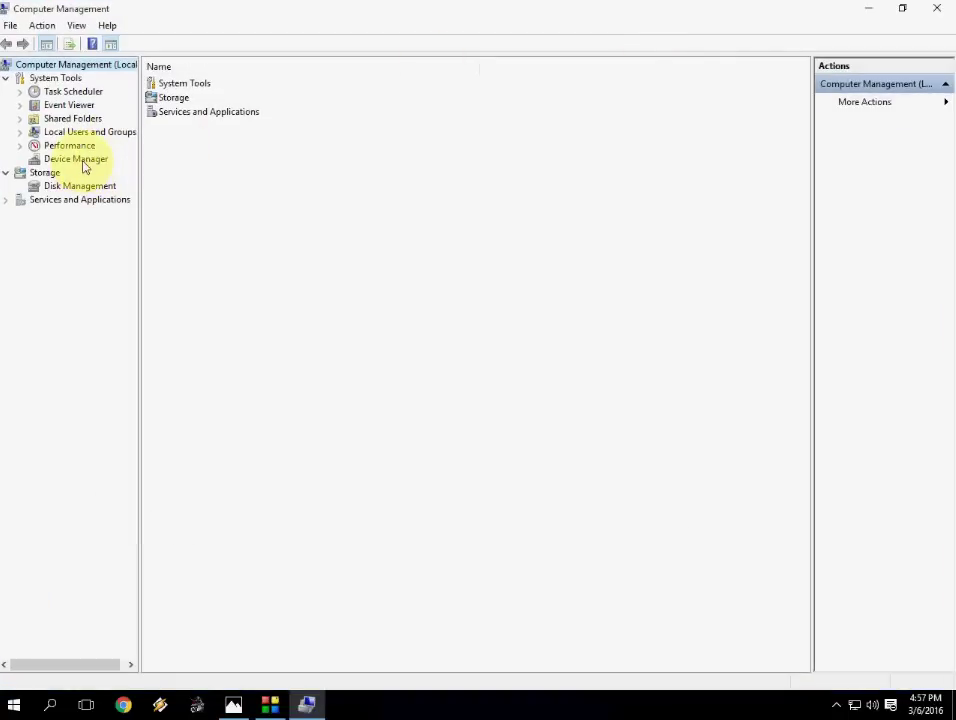
click(84, 162)
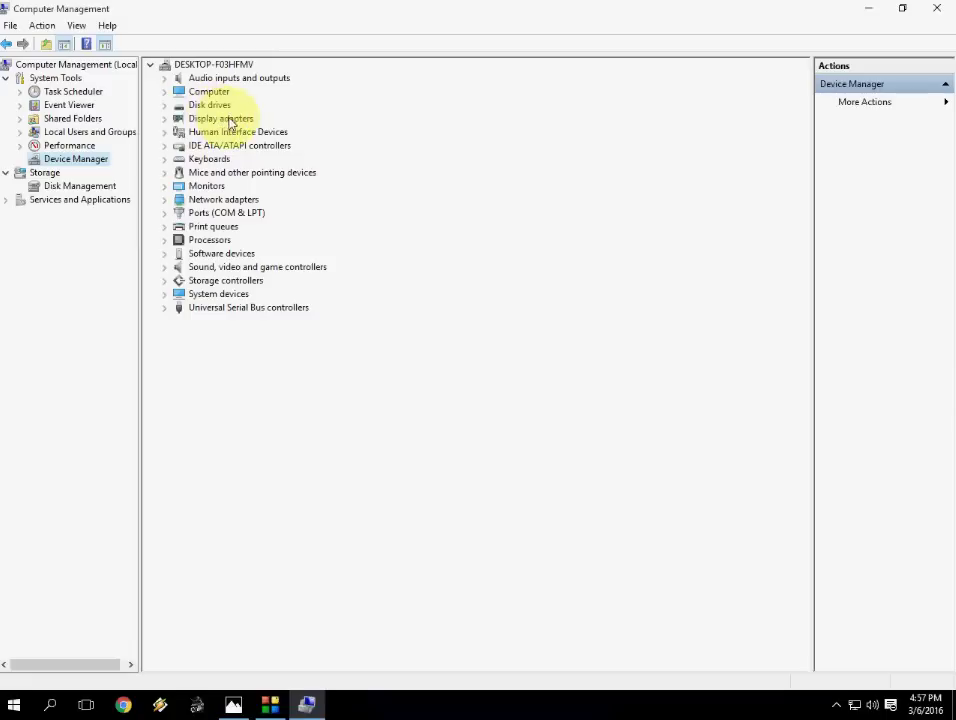
Step: Expand the display adapters and view the driver update options for the Intel G41 Express Chipset
click(164, 118)
click(164, 145)
click(164, 145)
right_click(221, 133)
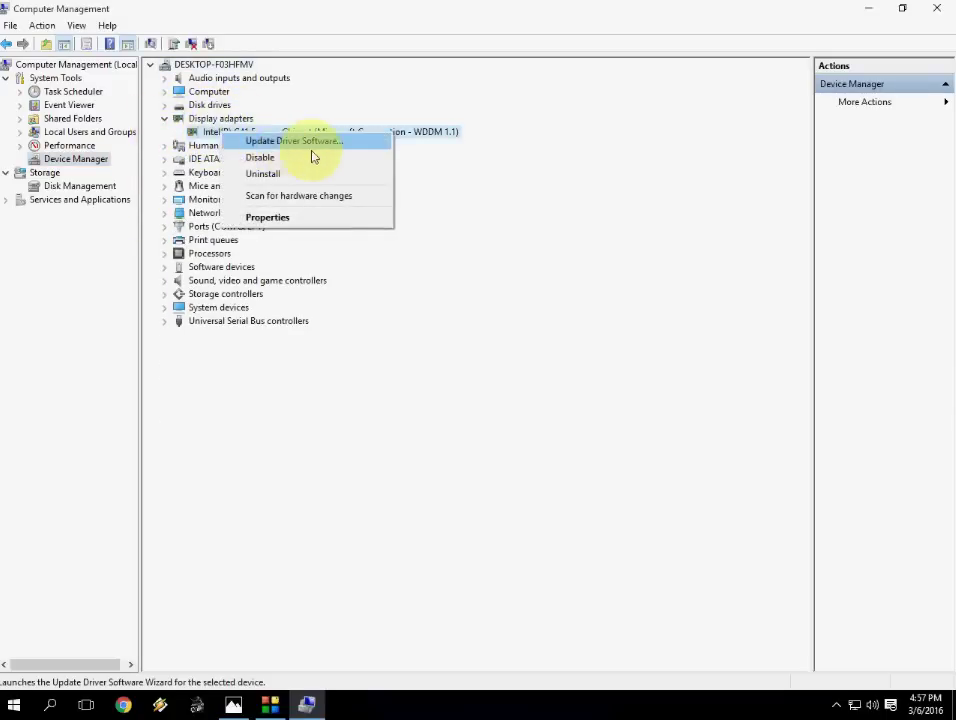
click(463, 240)
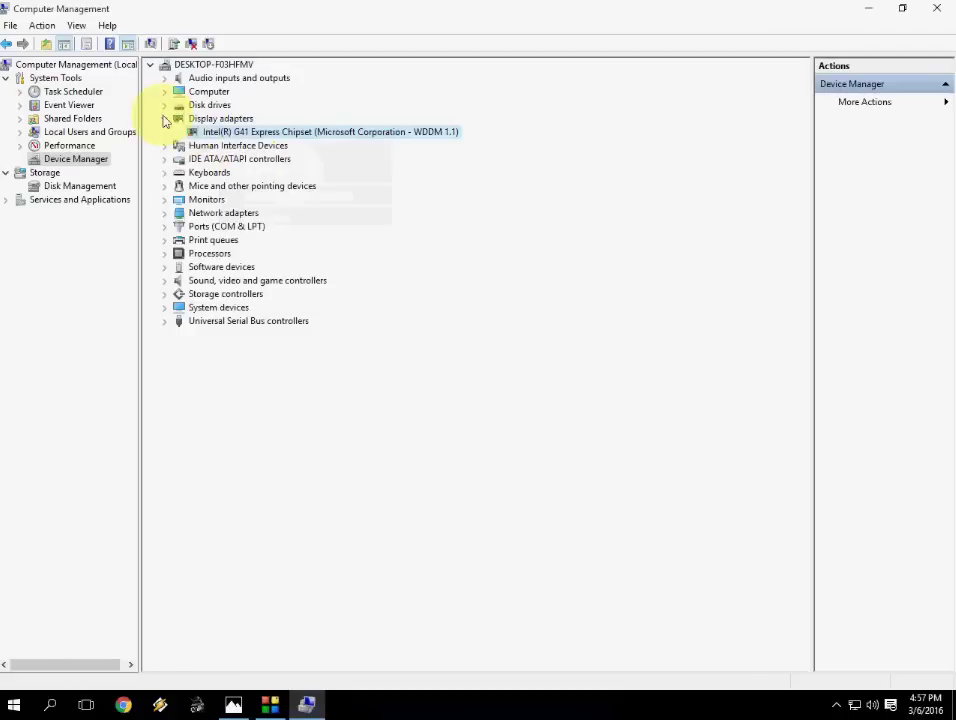
Step: Browse the Human Interface Devices and the mice and other pointing devices, and collapse the device tree
click(165, 118)
click(165, 132)
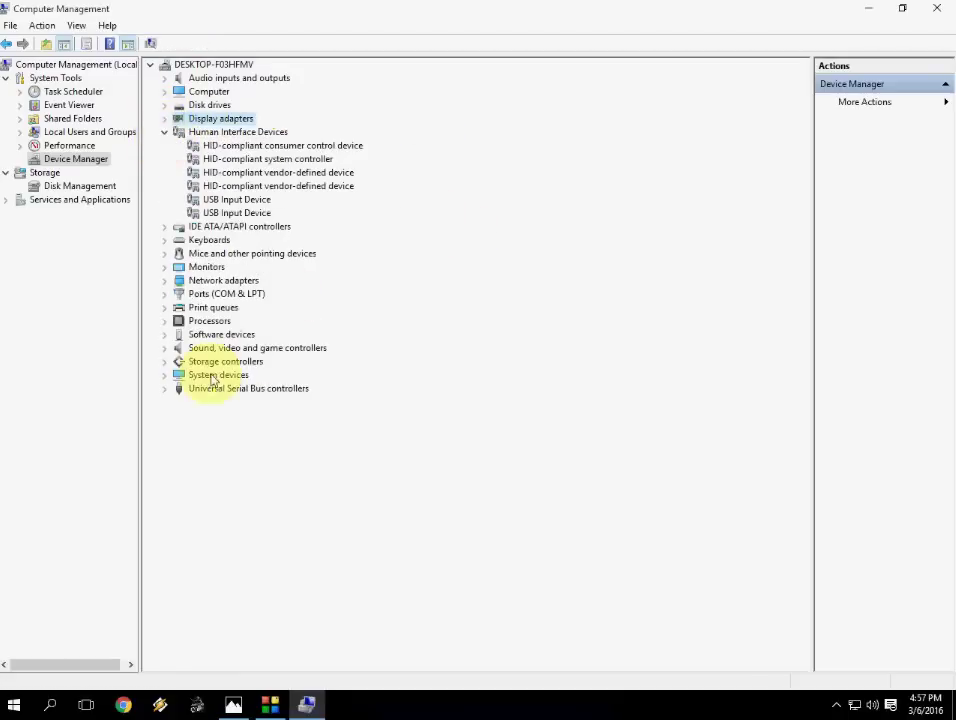
click(165, 253)
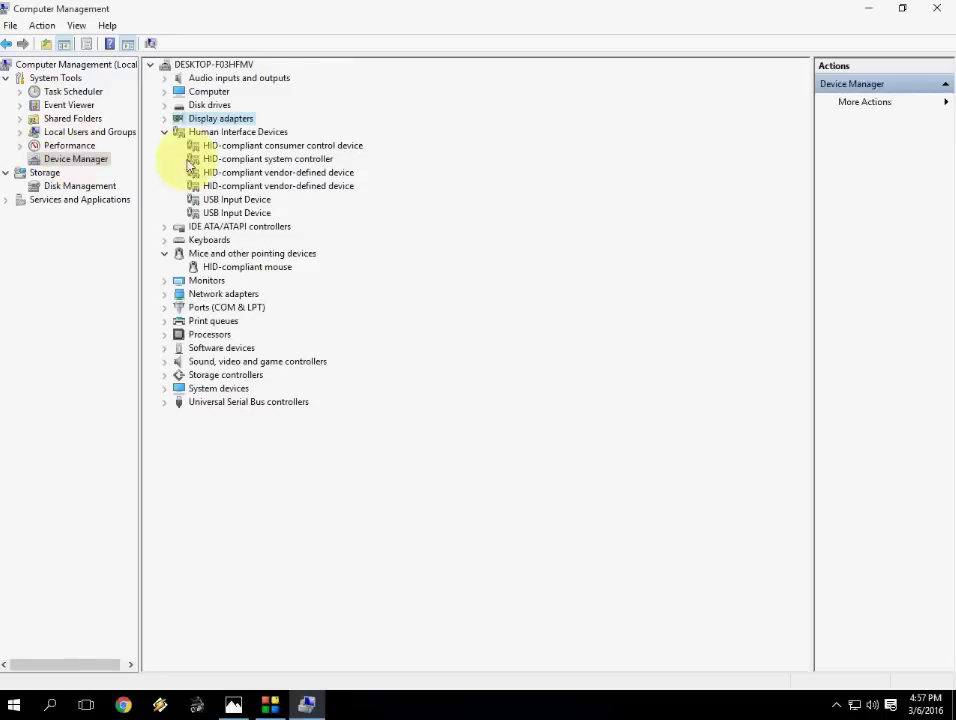
click(166, 253)
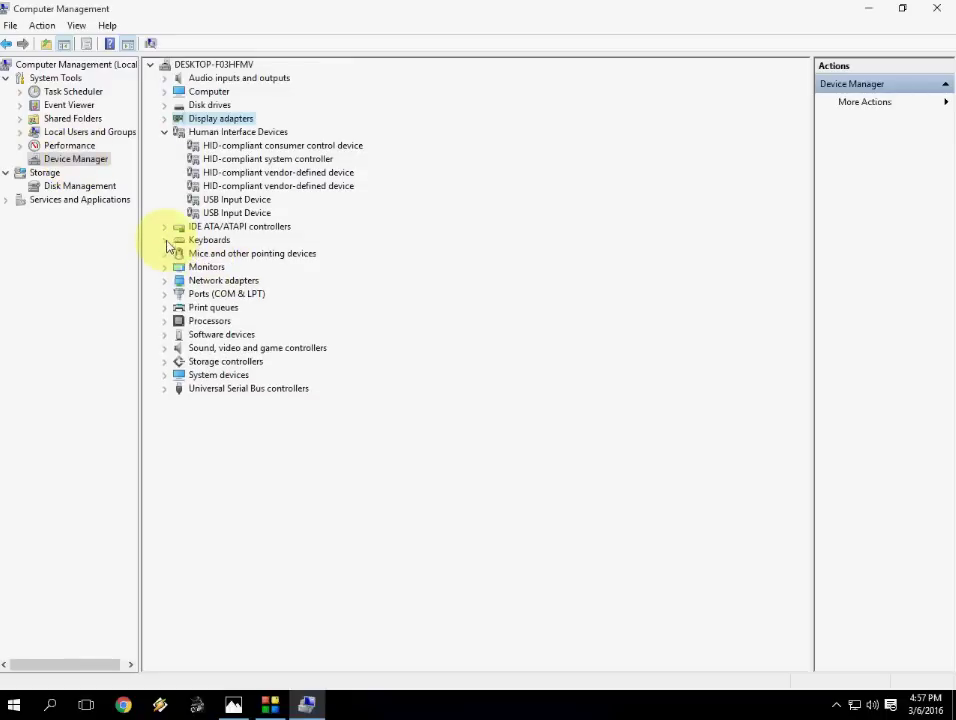
click(166, 133)
click(151, 65)
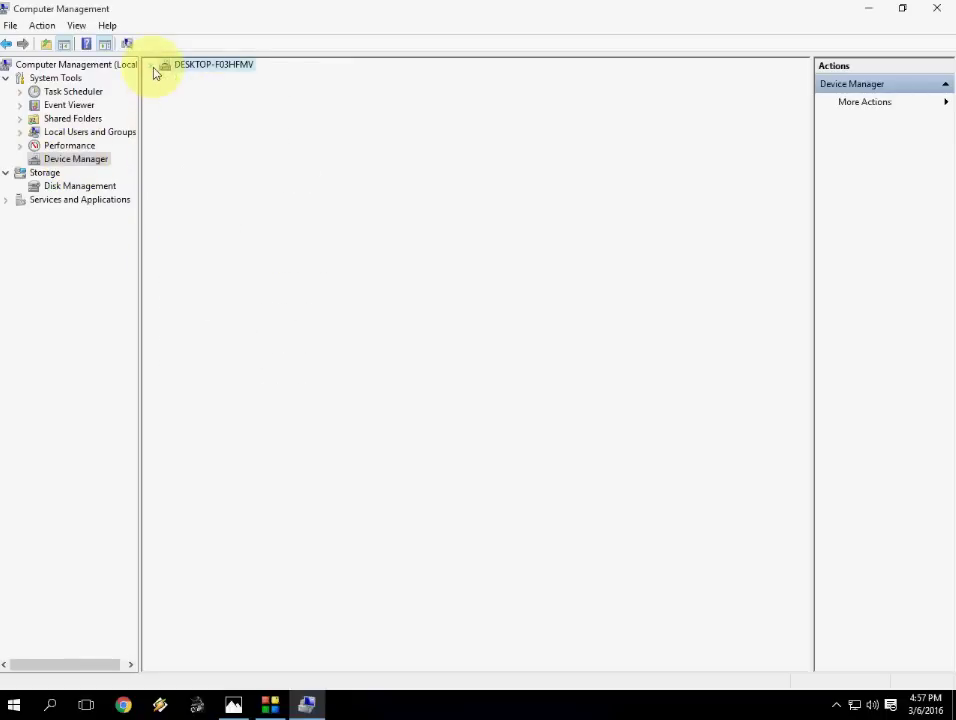